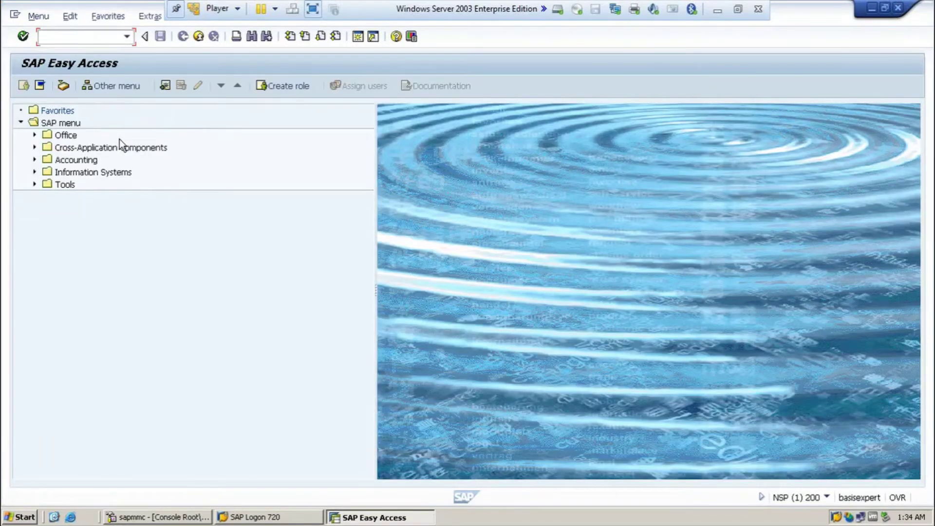
# Open role maintenance with transaction pfcg and create a single role called Z_New_Activity_Group.
pyautogui.write('pfcg')
pyautogui.press('Return')
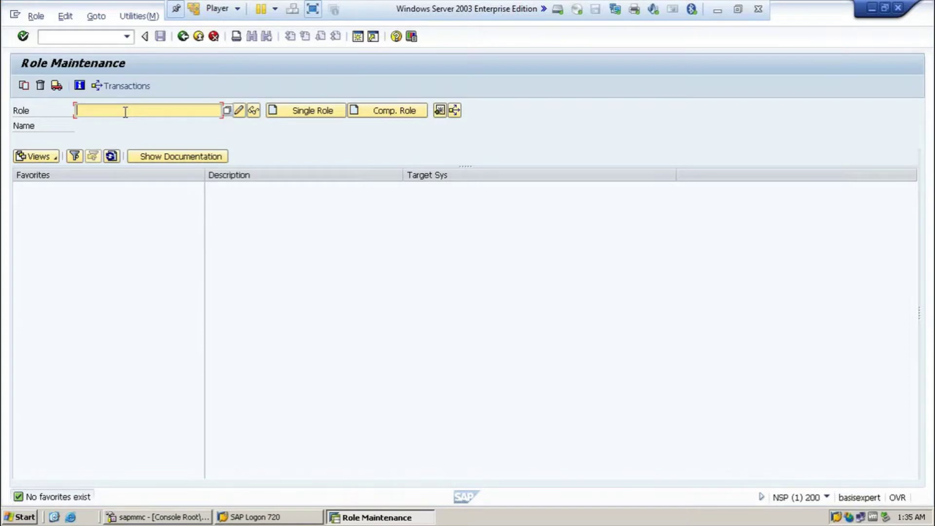
pyautogui.write('Z')
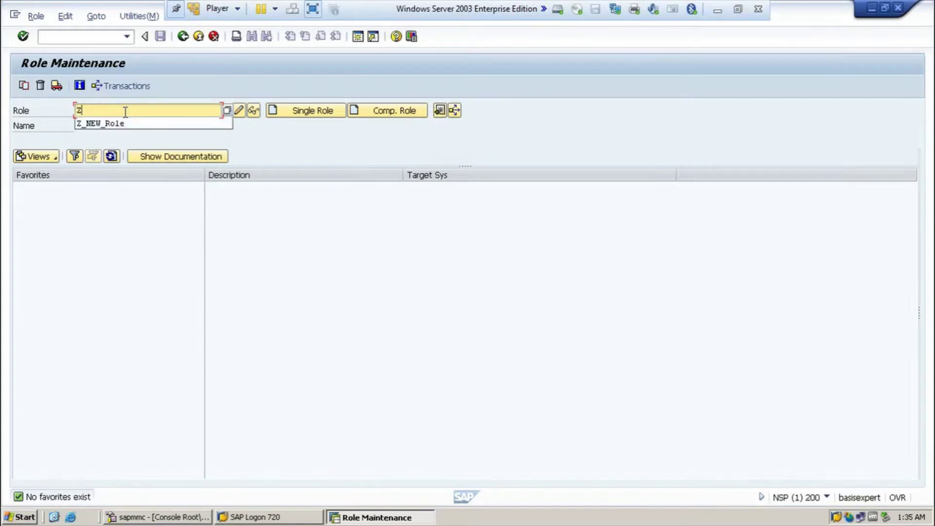
pyautogui.write('_New_Ac')
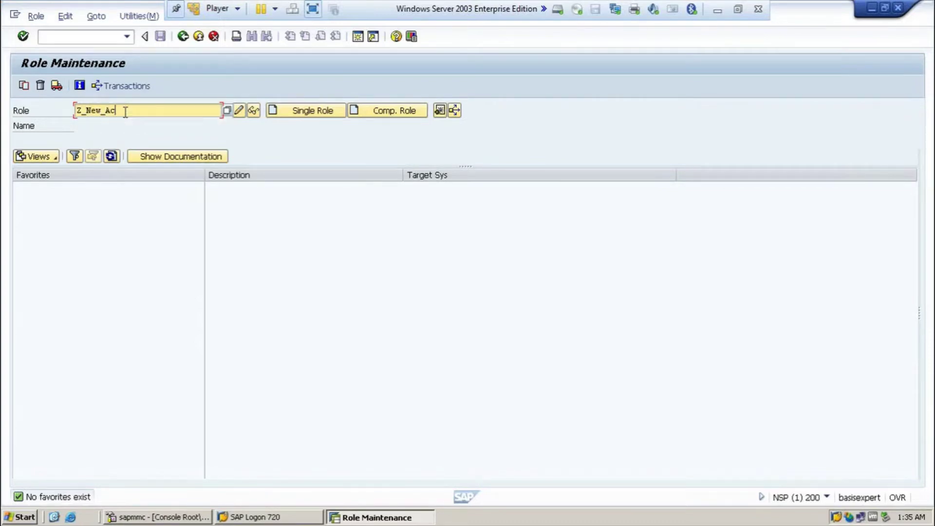
pyautogui.write('tivity_Group')
pyautogui.click(305, 110)
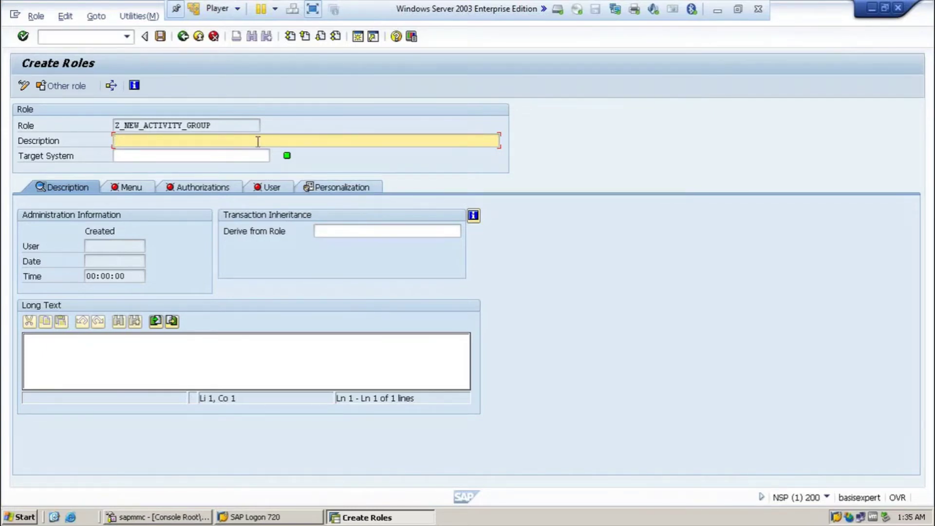
# Describe the role as "New Activity Group for Testing", add a long text naming its creator and the FI Group, and save it.
pyautogui.write('New Activity Group for Testing')
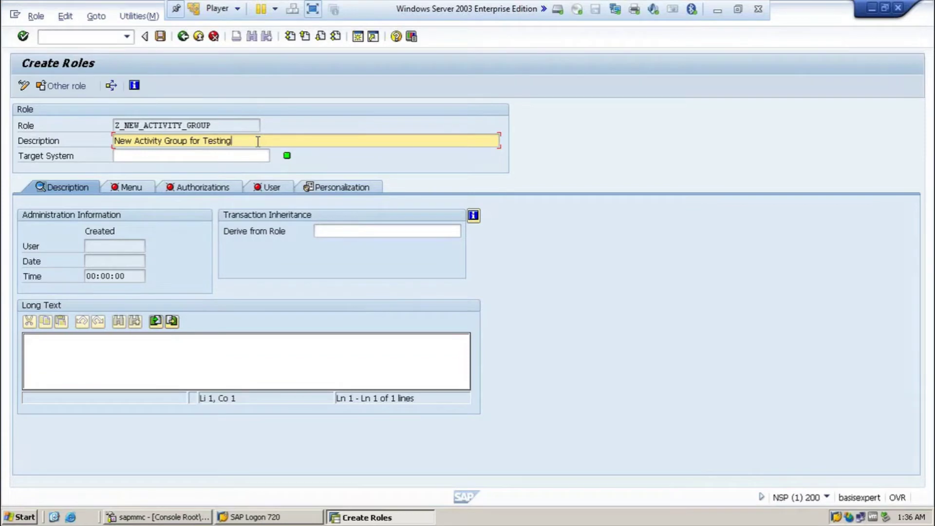
pyautogui.click(166, 341)
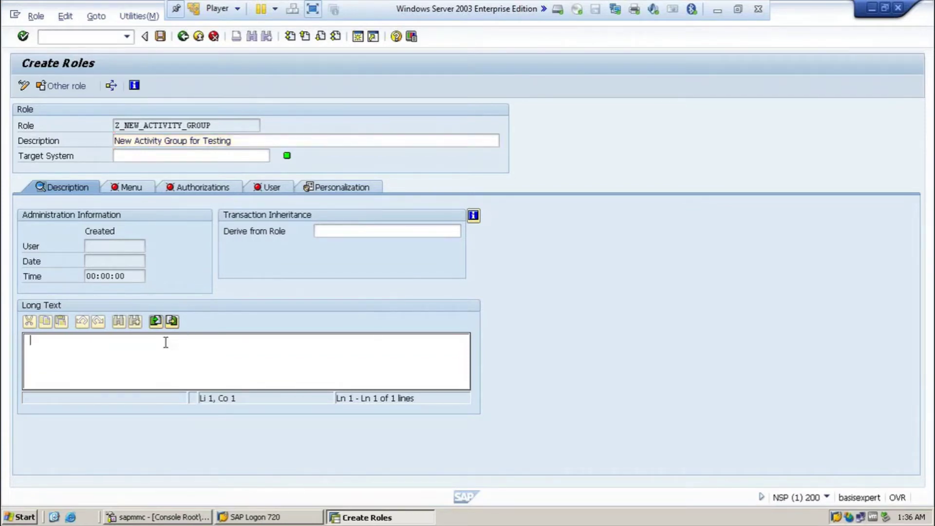
pyautogui.write('Role')
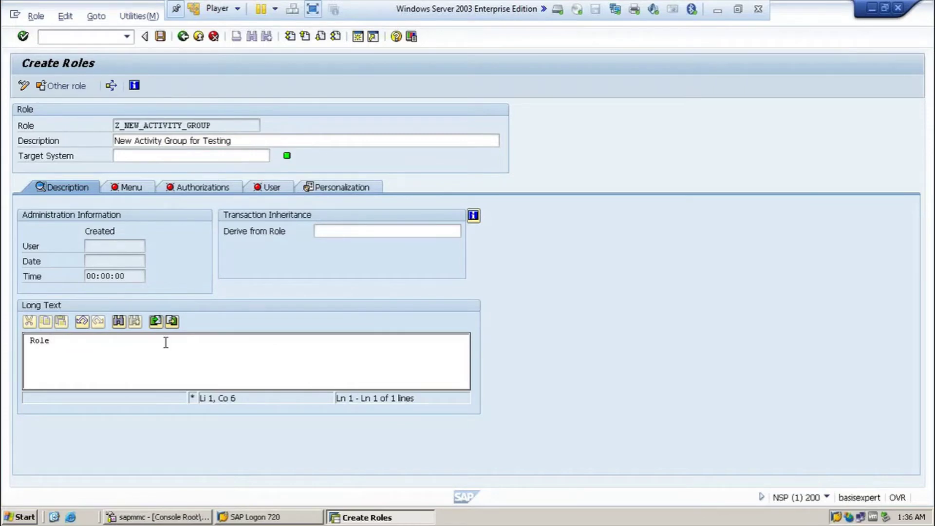
pyautogui.write(' Created by John for FI ')
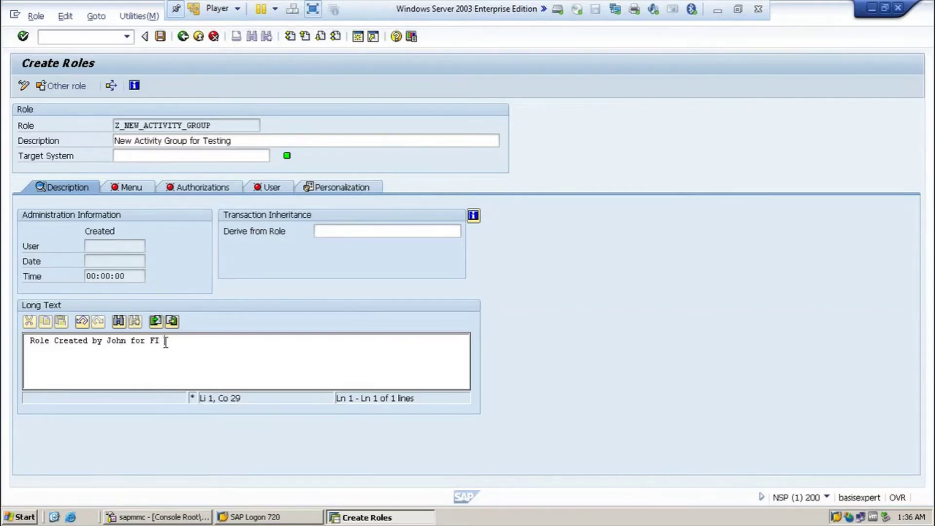
pyautogui.write('Group')
pyautogui.click(136, 188)
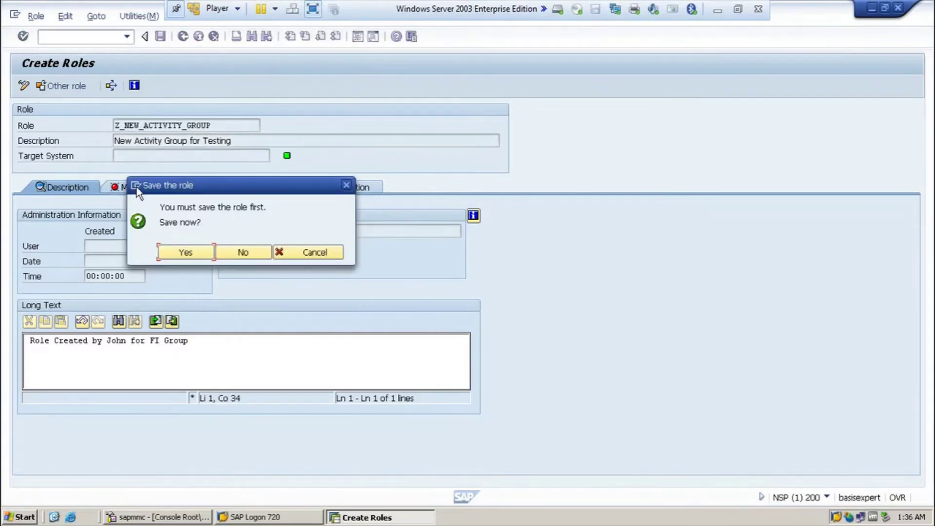
pyautogui.click(184, 252)
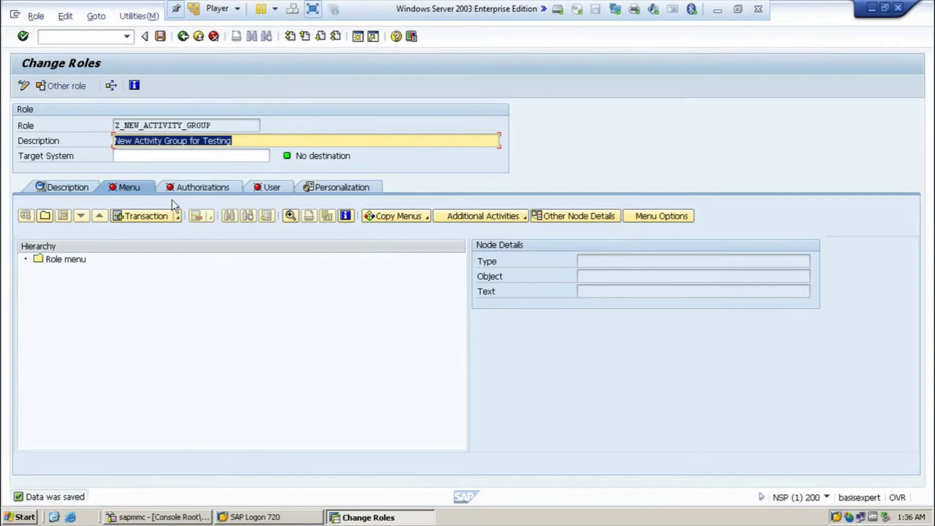
# Copy the Administration branch under Tools > Administration from the local SAP menu into the role menu.
pyautogui.click(76, 263)
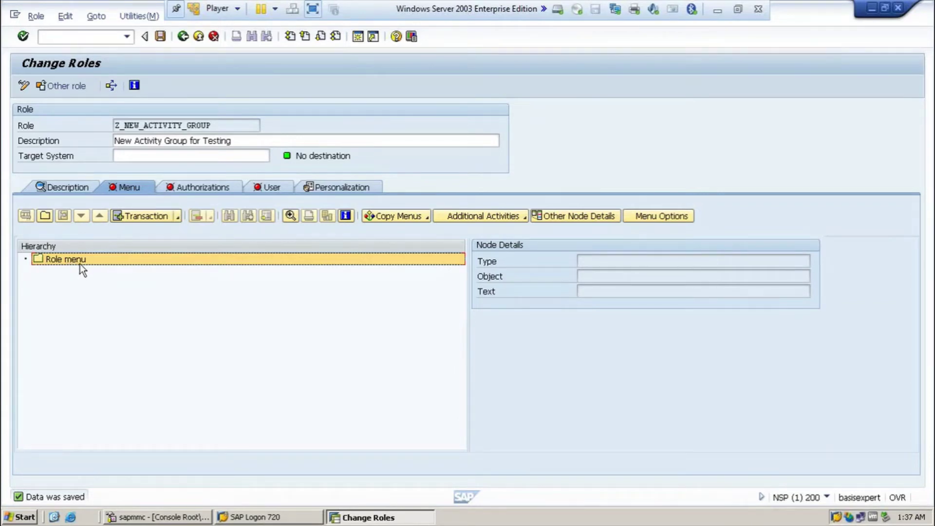
pyautogui.click(427, 219)
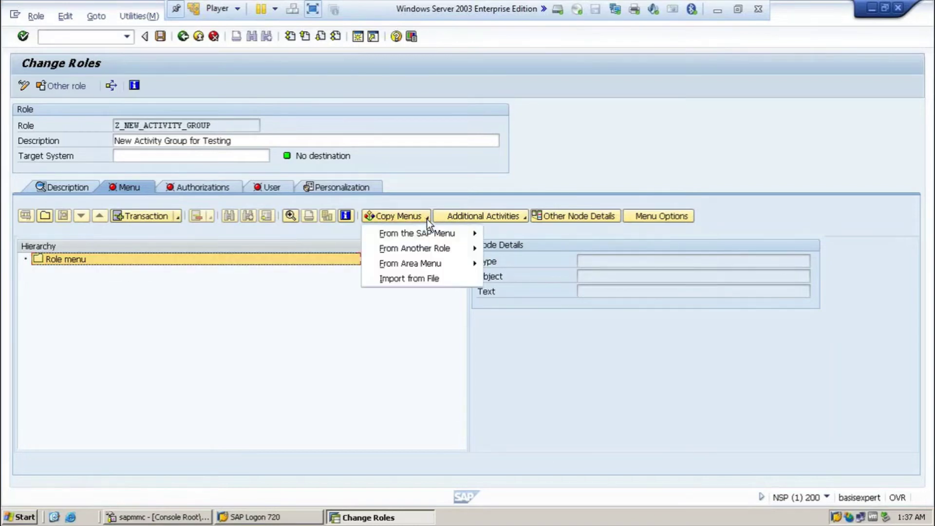
pyautogui.moveTo(427, 238)
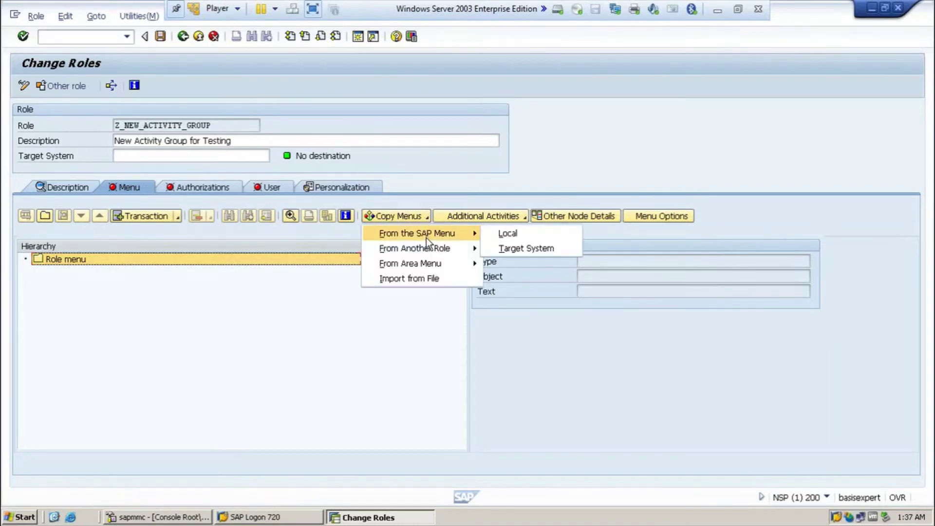
pyautogui.click(497, 230)
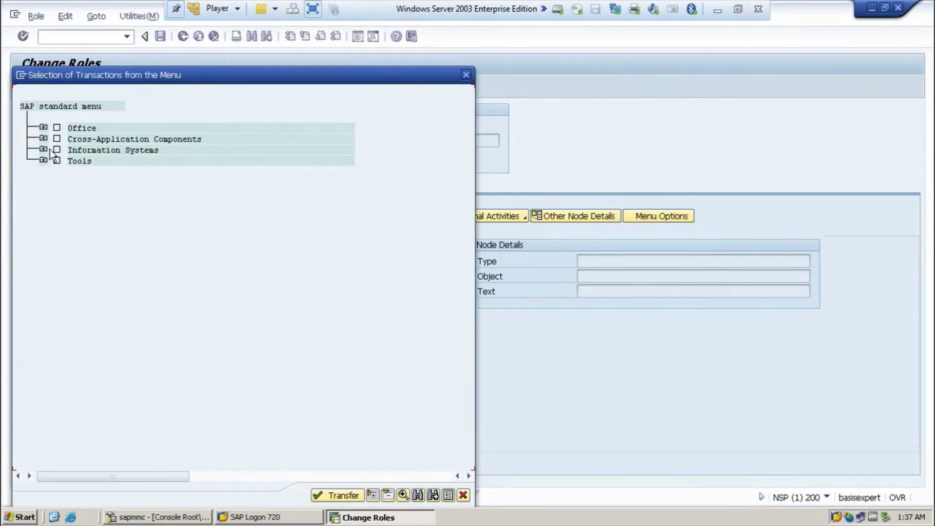
pyautogui.click(43, 160)
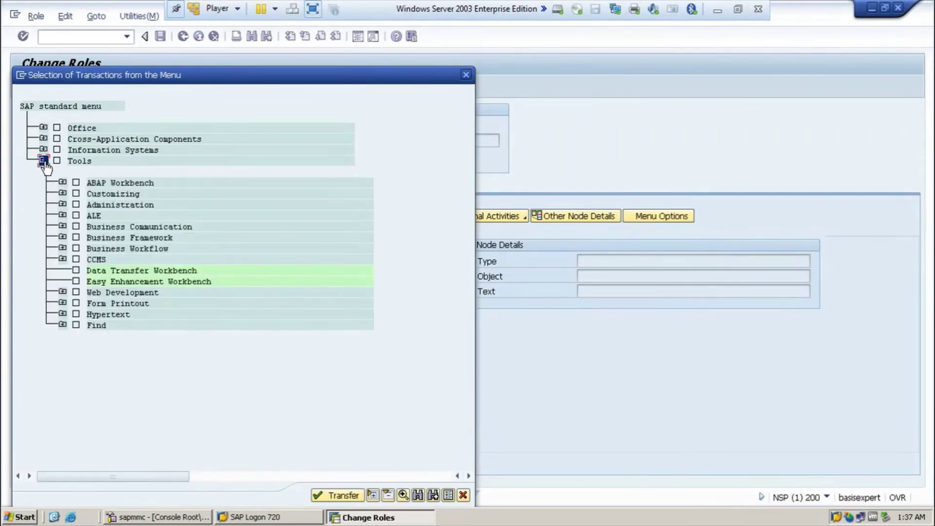
pyautogui.click(62, 205)
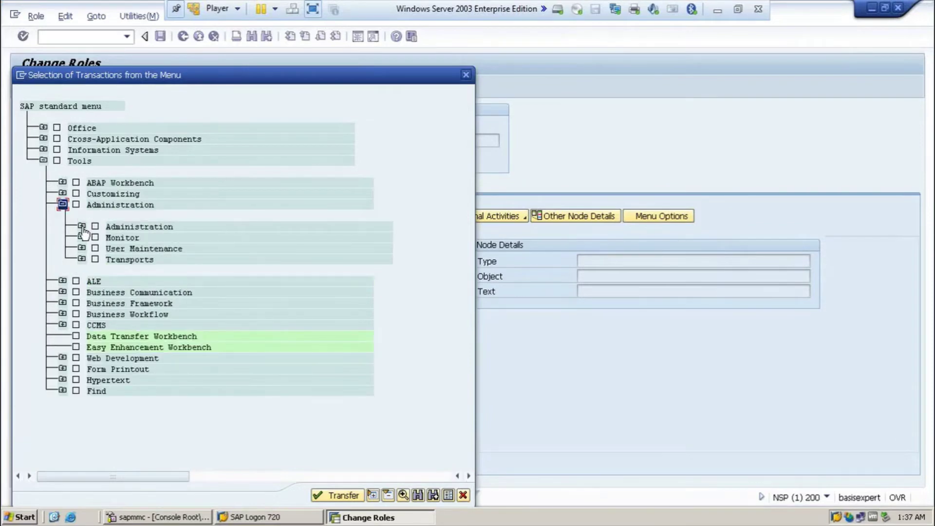
pyautogui.click(81, 226)
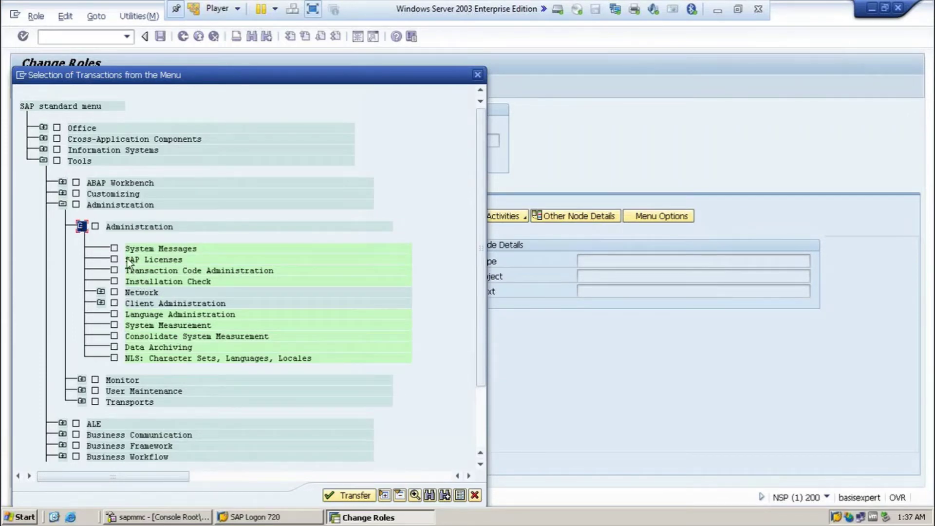
pyautogui.click(95, 227)
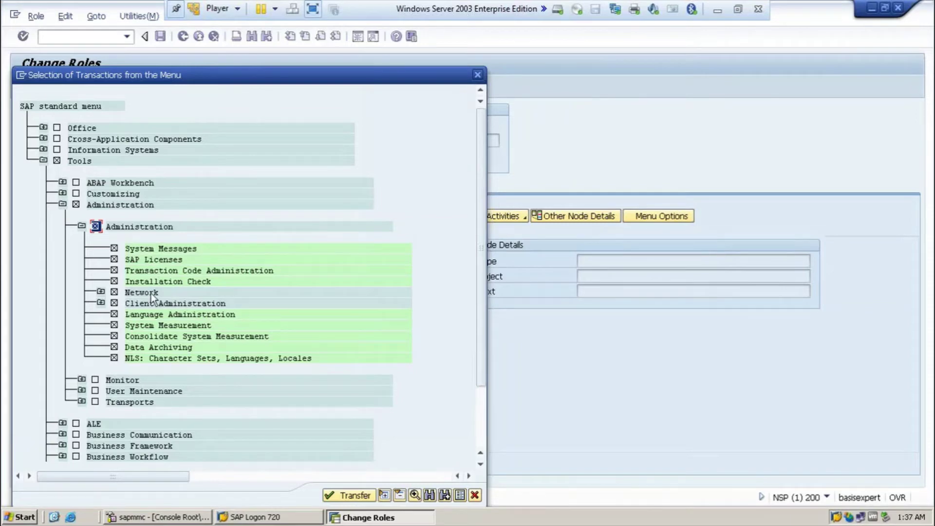
pyautogui.click(349, 495)
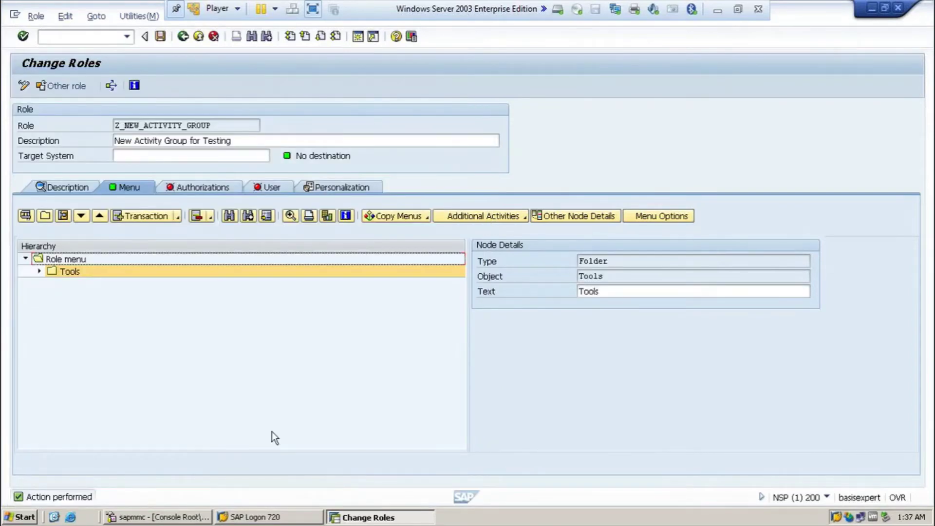
# Expand the copied Tools folder down to the inner Administration folder to review its transactions.
pyautogui.click(39, 270)
pyautogui.click(54, 284)
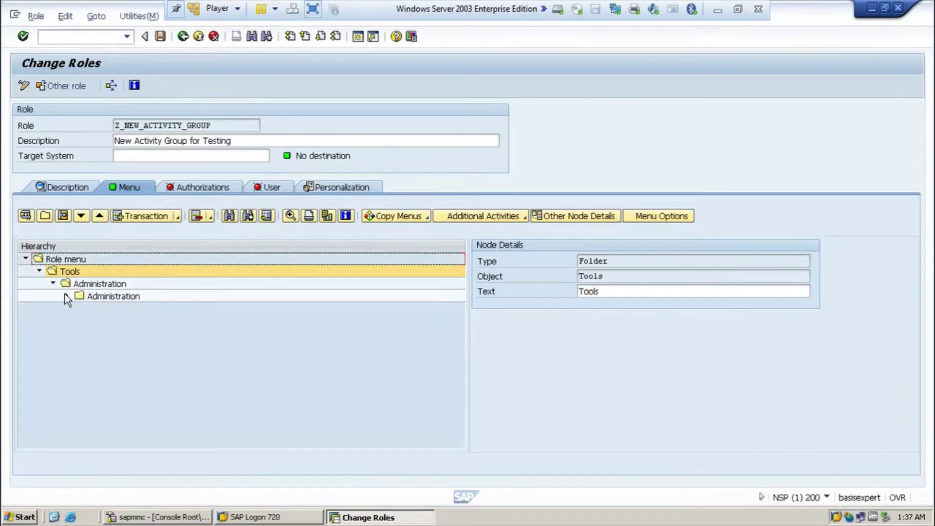
pyautogui.click(67, 296)
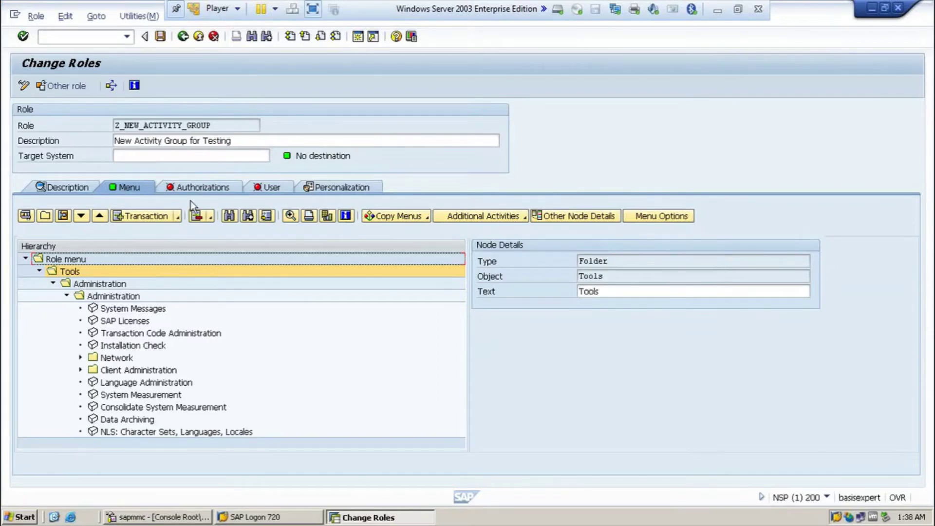
# Save the role and open its authorization data for changing.
pyautogui.click(198, 188)
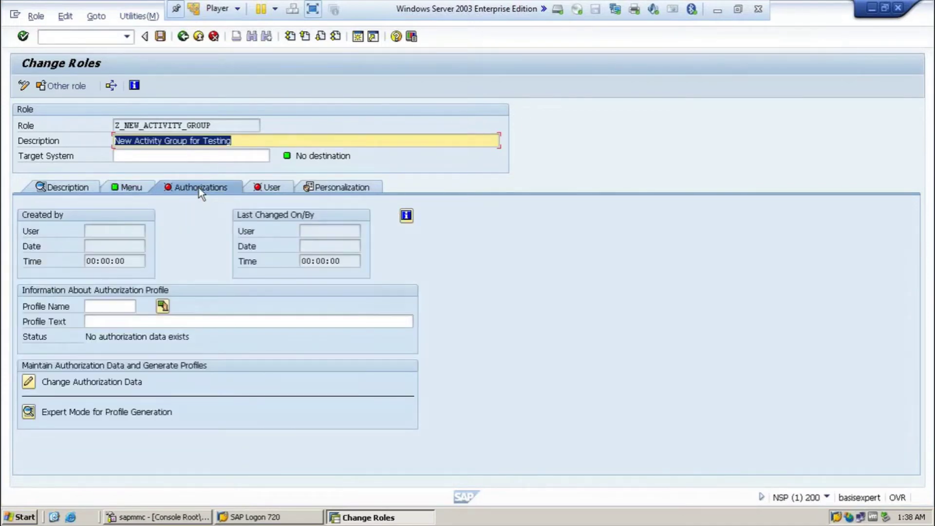
pyautogui.click(28, 382)
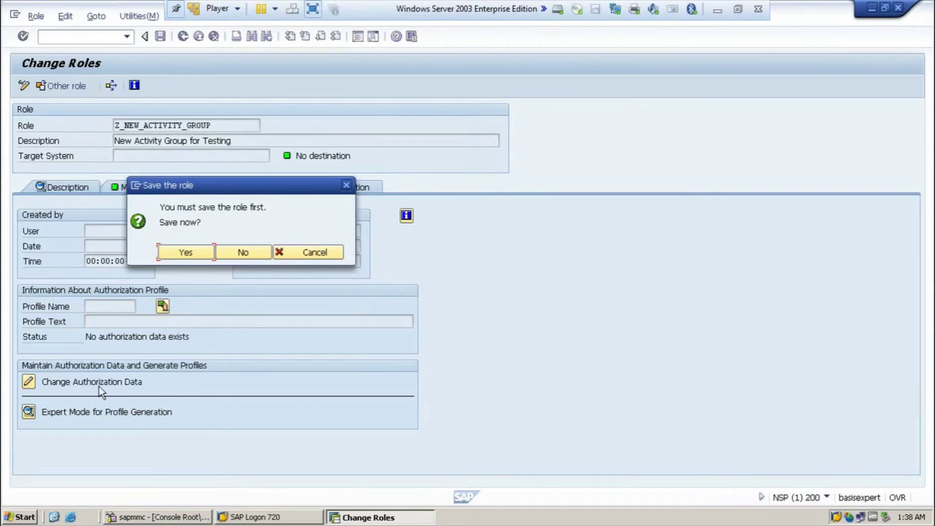
pyautogui.click(183, 253)
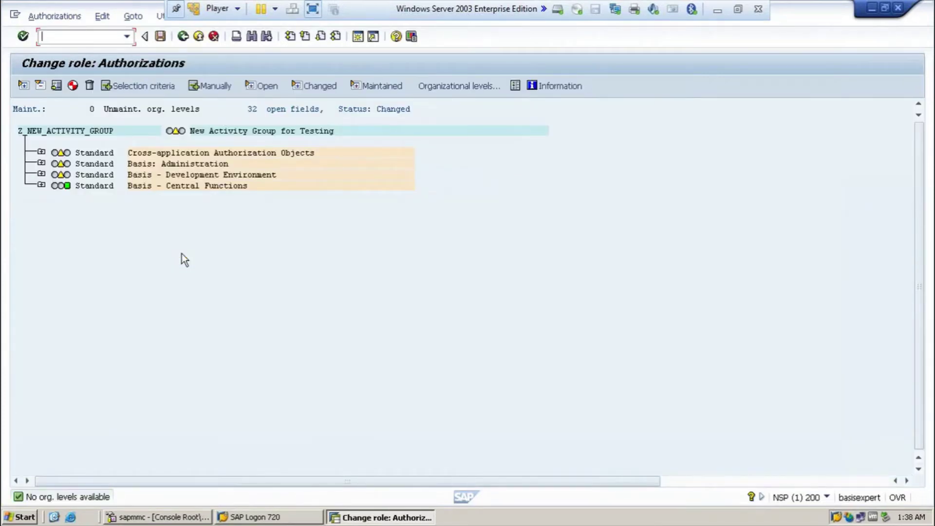
# Generate the authorization profile despite the open authorizations, accept the default profile name and text, and save the authorizations.
pyautogui.click(73, 86)
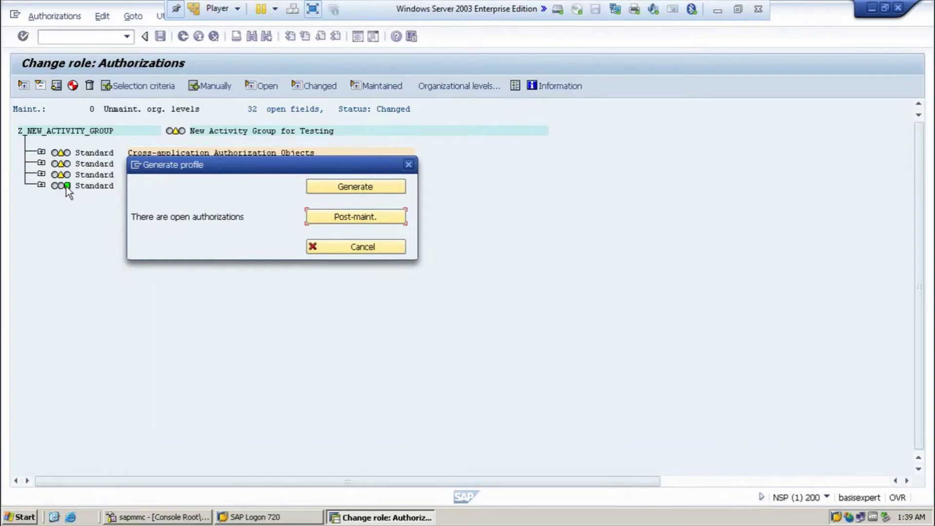
pyautogui.click(345, 188)
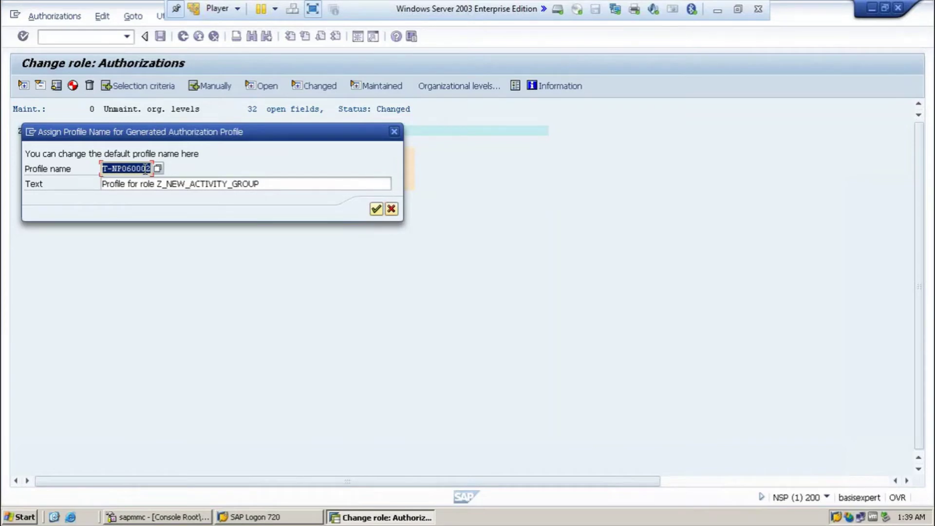
pyautogui.click(375, 211)
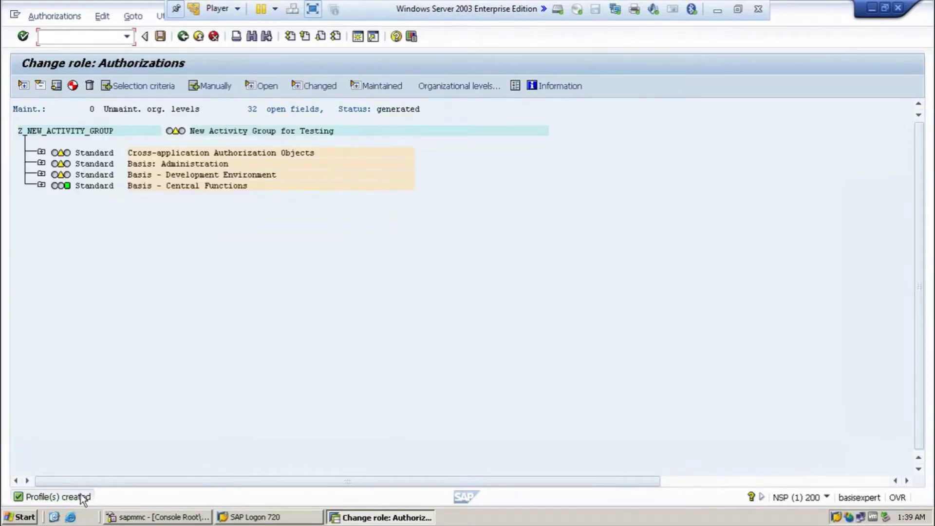
pyautogui.click(160, 37)
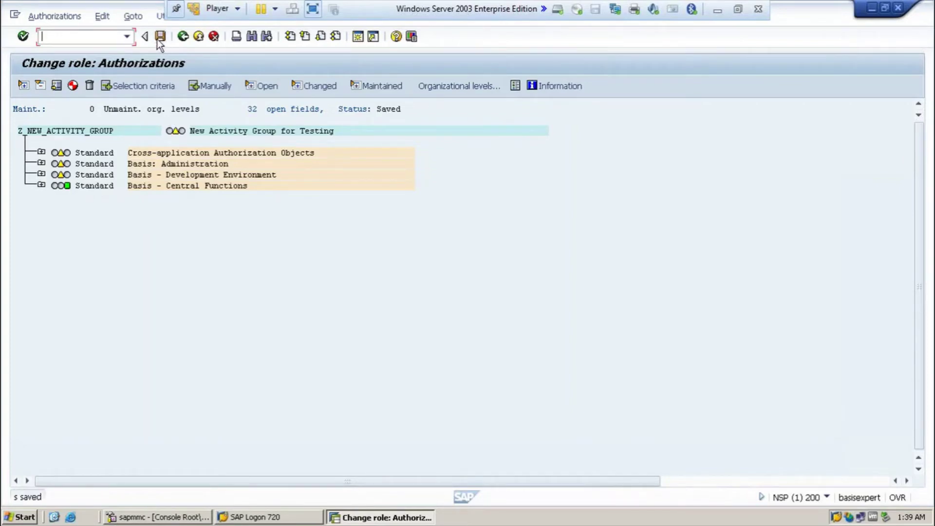
# Exit authorization maintenance, generating the profile again with the authorizations left open.
pyautogui.click(184, 41)
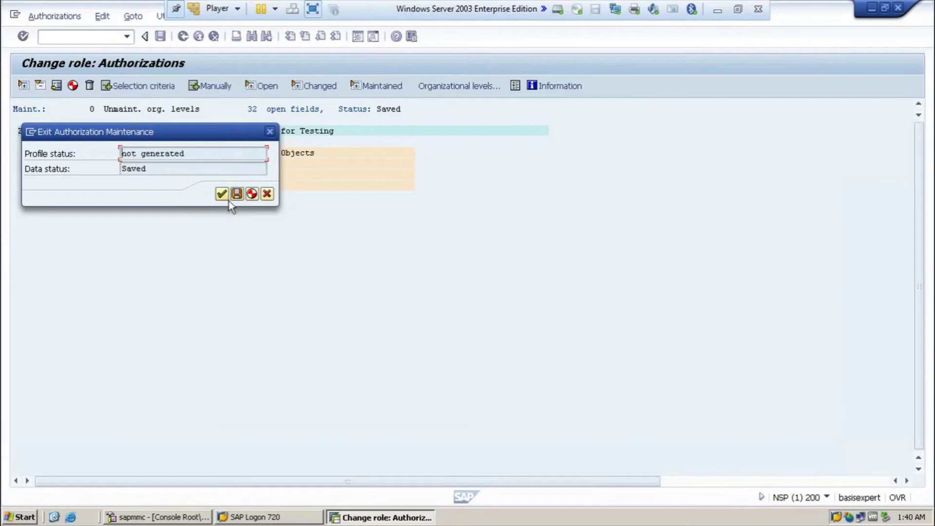
pyautogui.click(250, 195)
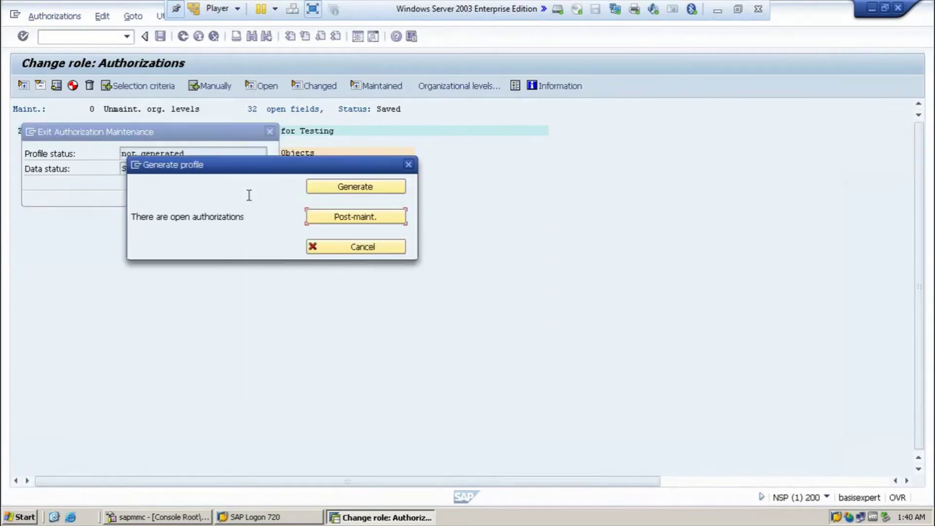
pyautogui.click(320, 188)
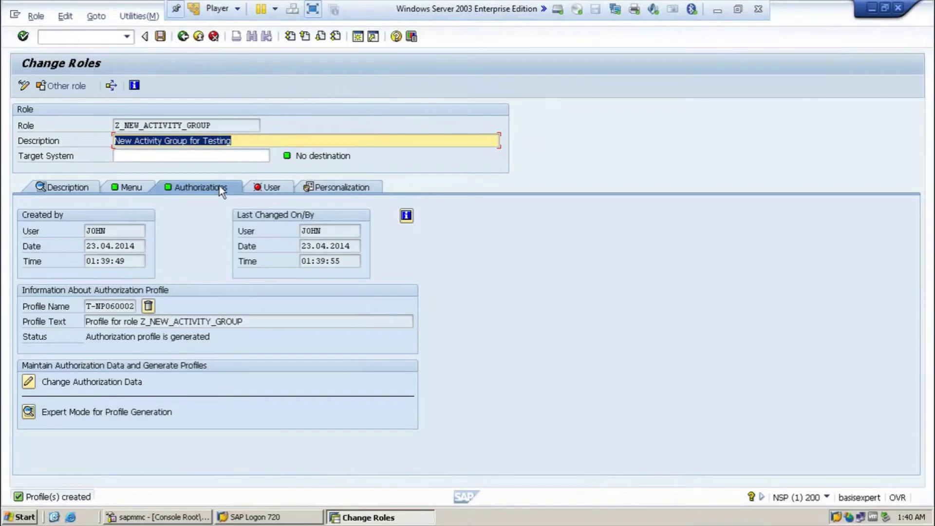
# Assign two users to the role by entering their user IDs in the user assignments.
pyautogui.click(267, 188)
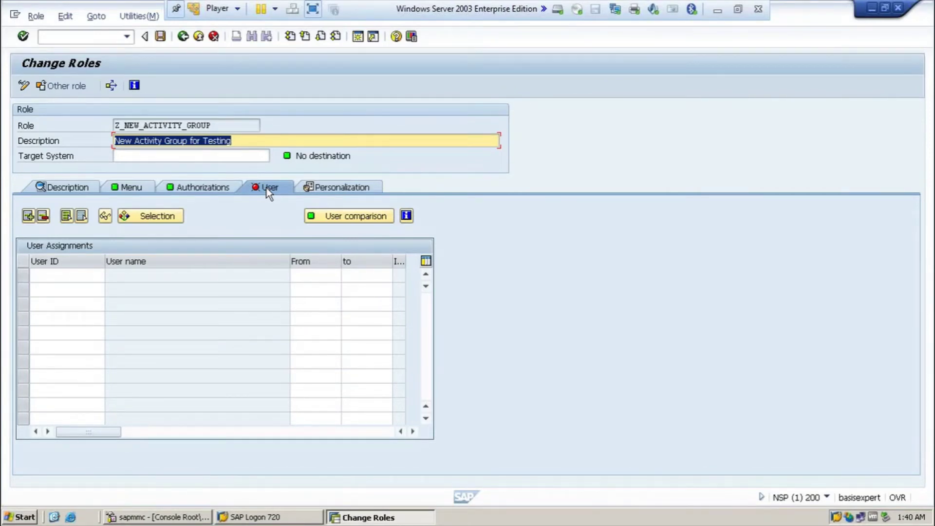
pyautogui.click(99, 275)
pyautogui.write('ahmed')
pyautogui.press('Return')
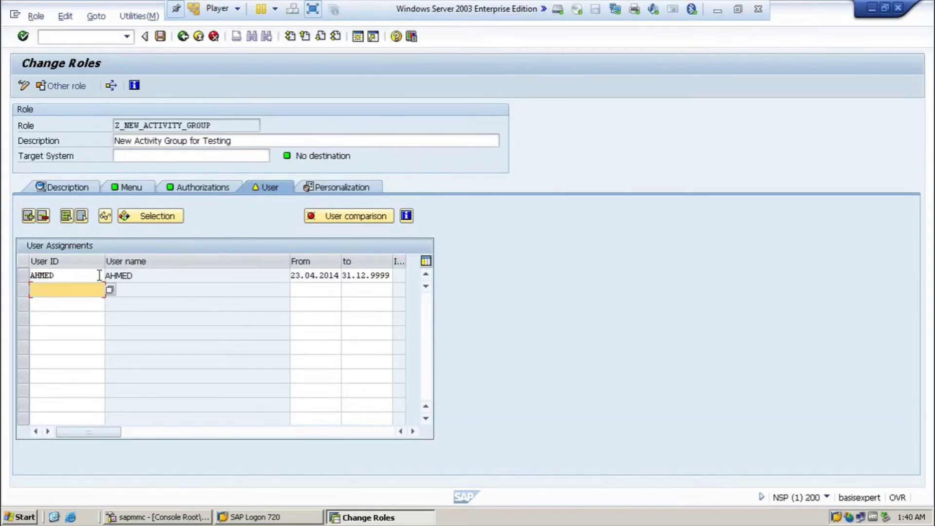
pyautogui.write('john')
pyautogui.press('Return')
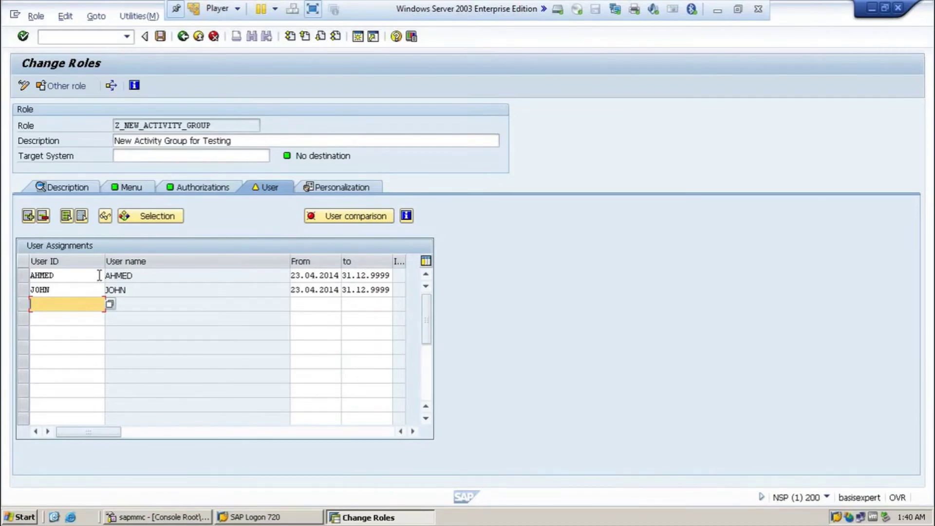
# Run the complete user master comparison for the role, saving it when asked, and leave role maintenance for the SAP Easy Access screen.
pyautogui.click(371, 218)
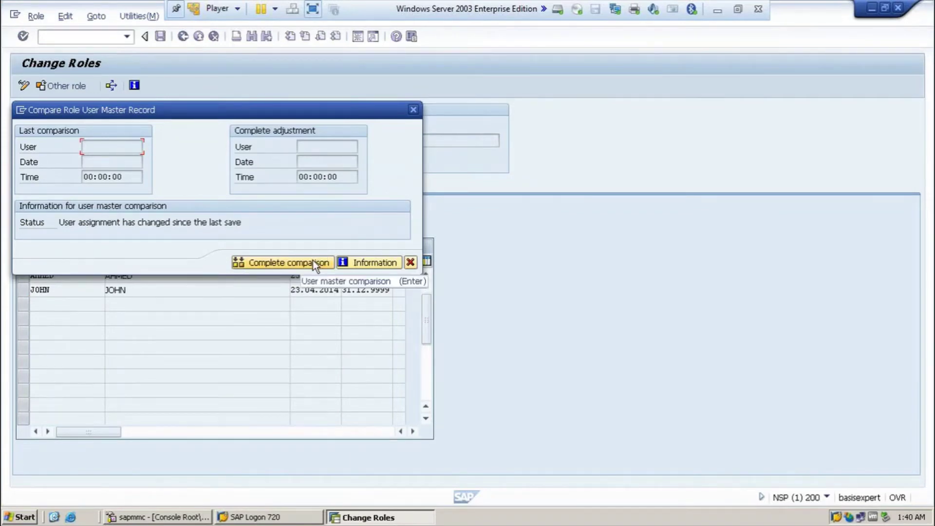
pyautogui.click(313, 261)
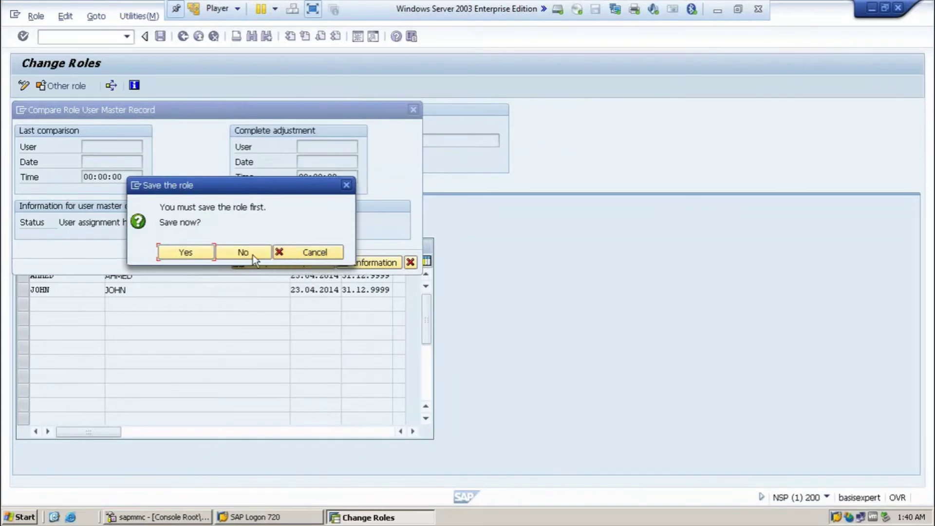
pyautogui.click(202, 256)
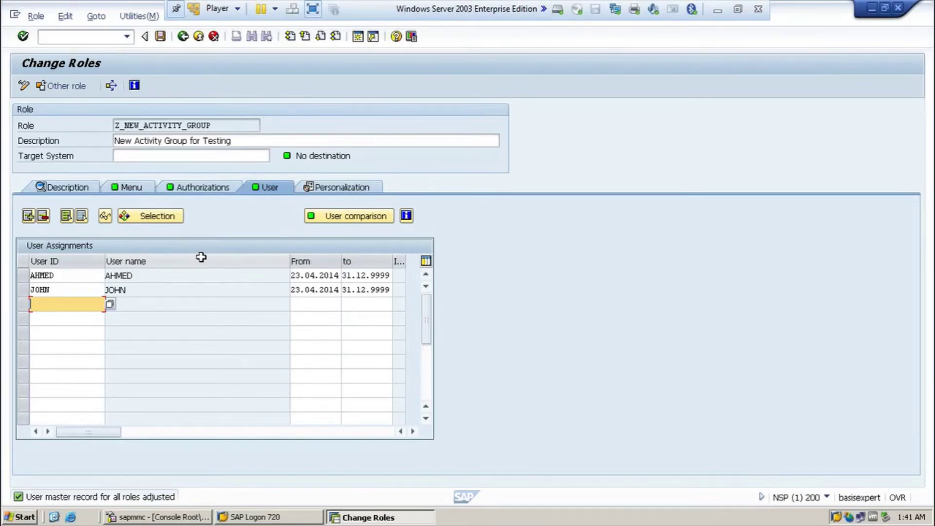
pyautogui.click(160, 36)
pyautogui.click(185, 40)
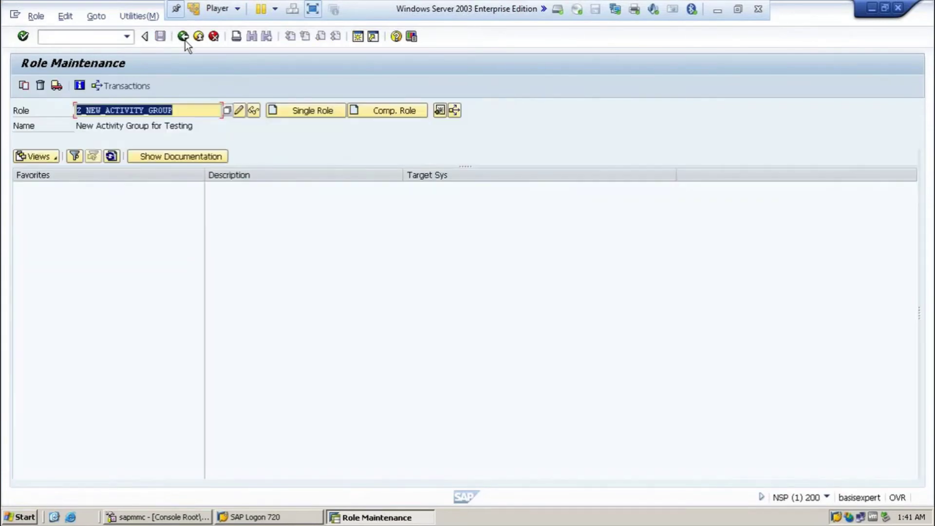
pyautogui.click(185, 40)
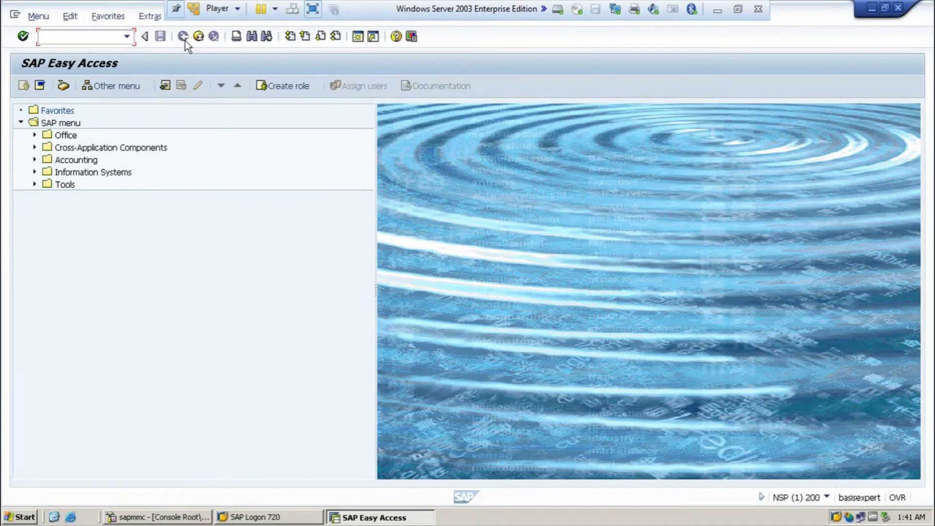
# Open transaction SU01 and display the second user assigned to the role, checking the roles and authorization profiles for Z_NEW_ACTIVITY_GROUP.
pyautogui.write('su01')
pyautogui.press('Return')
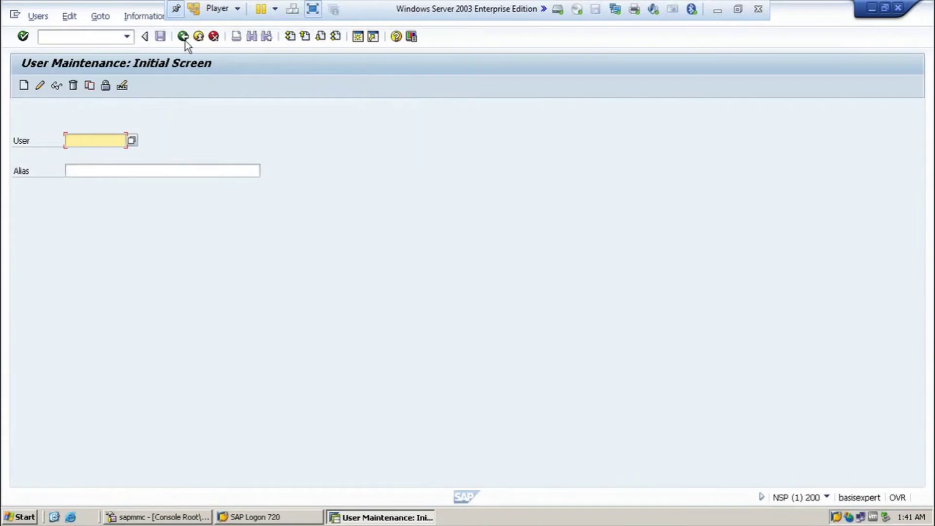
pyautogui.write('john')
pyautogui.click(56, 86)
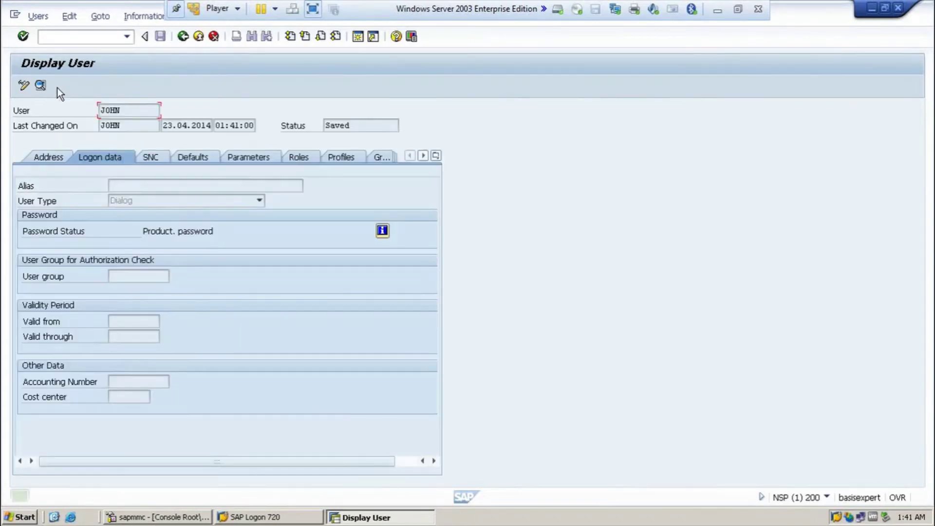
pyautogui.click(299, 157)
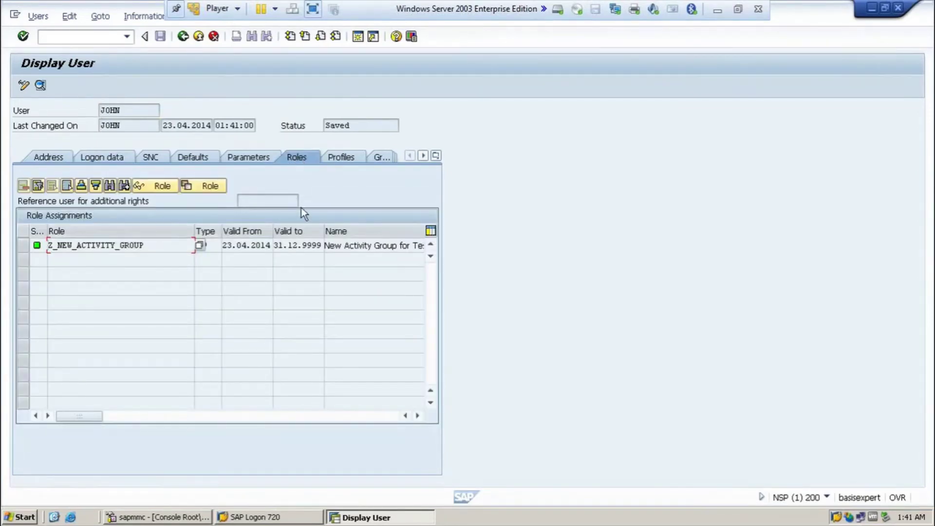
pyautogui.click(352, 155)
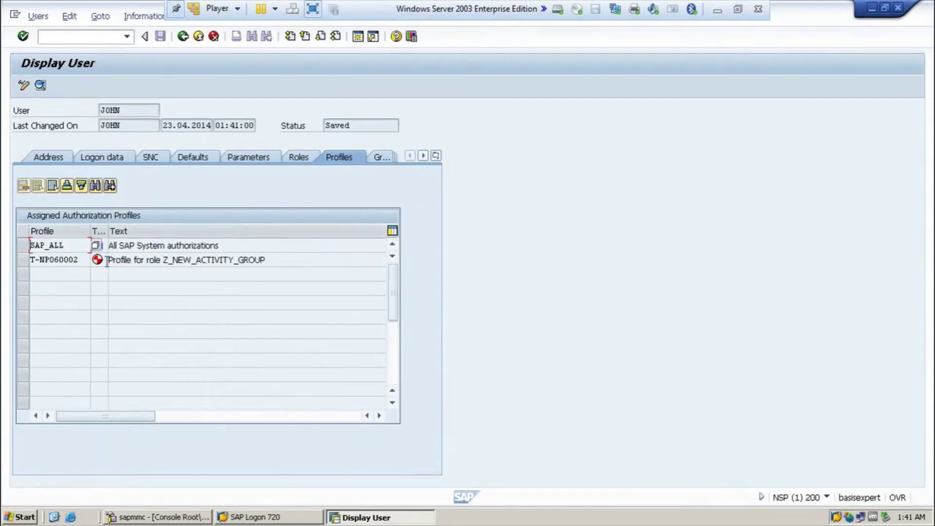
pyautogui.moveTo(79, 260); pyautogui.dragTo(28, 261)
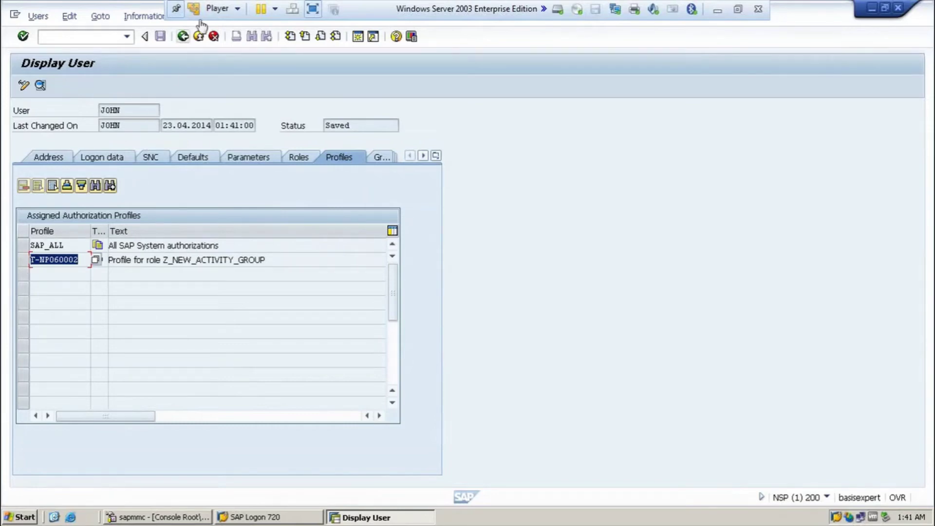
pyautogui.click(185, 36)
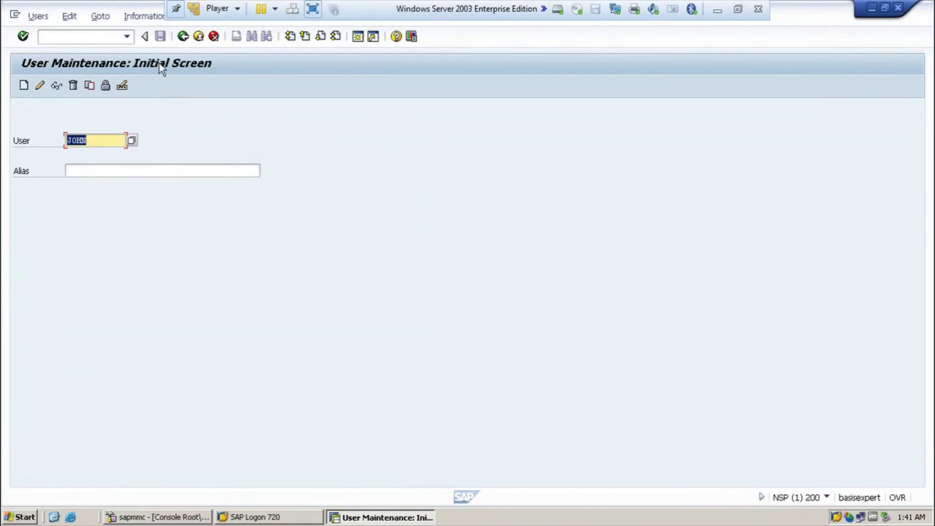
# Display the first user assigned to the role, check the assigned roles and authorization profiles, and minimize the virtual machine window.
pyautogui.write('ah')
pyautogui.press('Down')
pyautogui.press('Return')
pyautogui.click(57, 87)
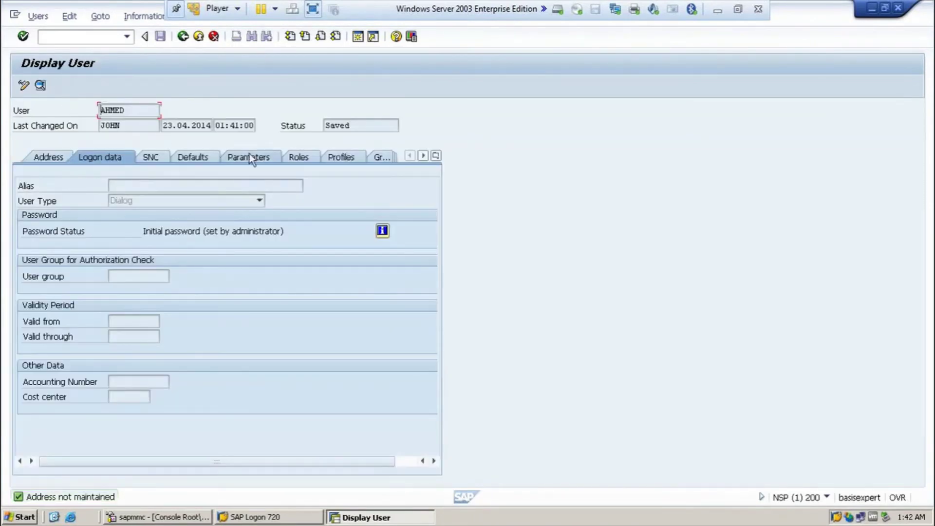
pyautogui.click(306, 159)
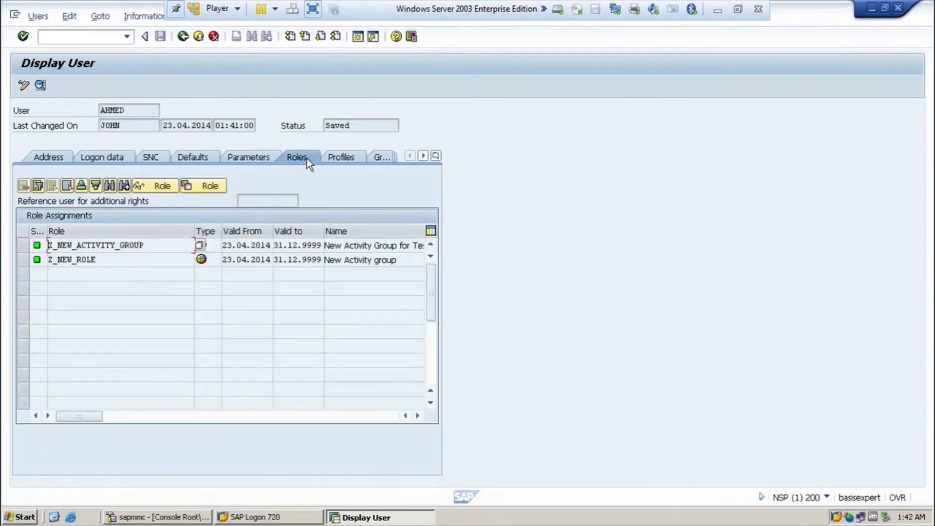
pyautogui.moveTo(145, 245); pyautogui.dragTo(46, 244)
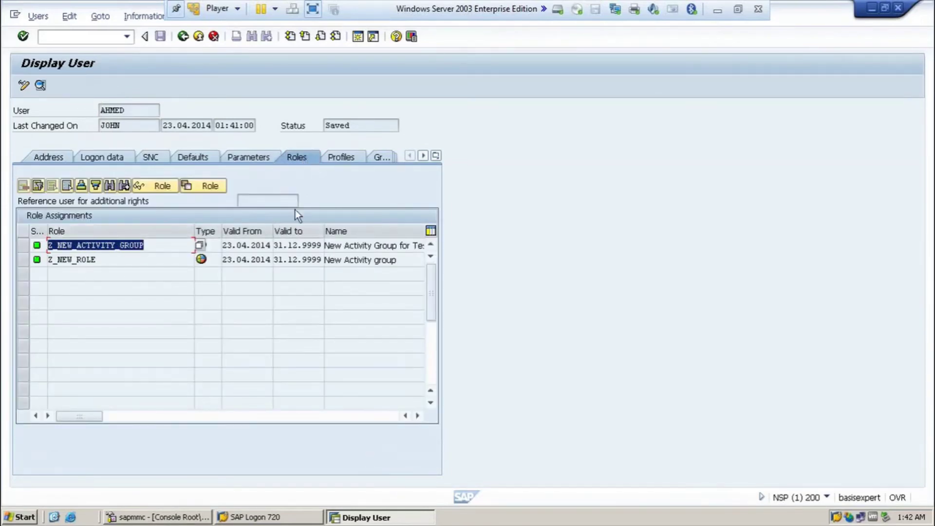
pyautogui.click(336, 156)
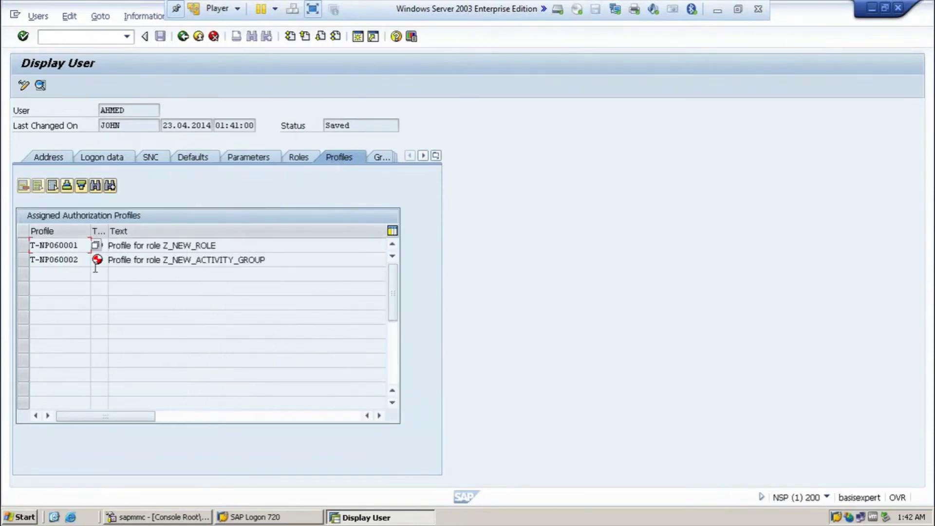
pyautogui.moveTo(80, 261); pyautogui.dragTo(26, 248)
pyautogui.click(110, 314)
pyautogui.click(717, 10)
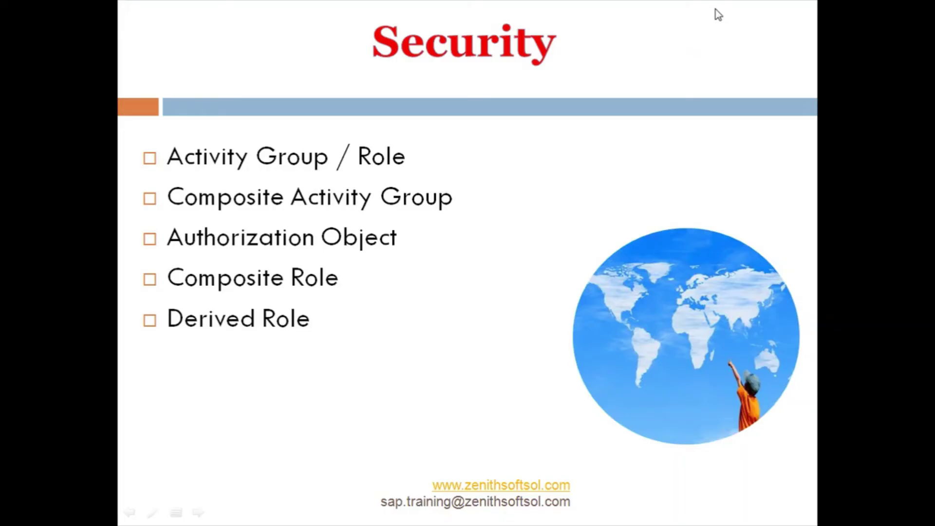